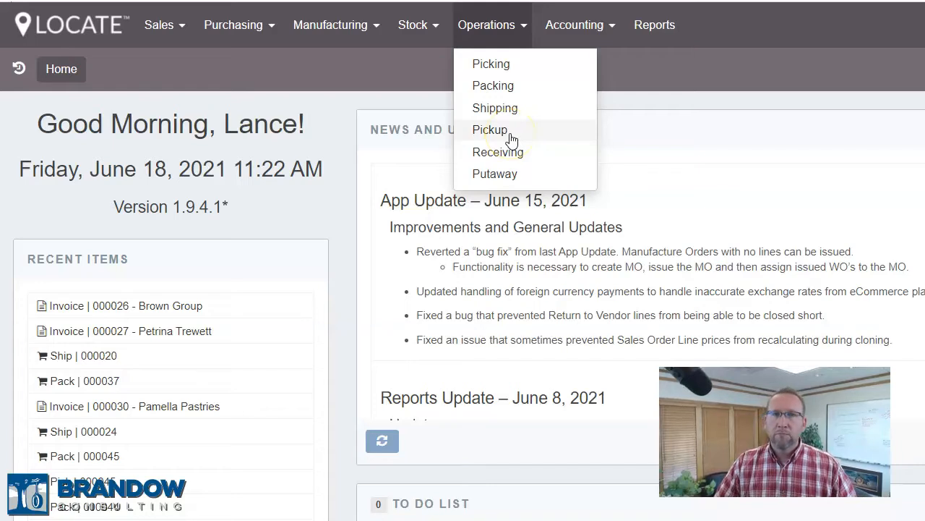
Open the carrier setup list and view the details of the UPS and Delivery carriers.
{"action": "double_click", "coordinate": [779, 63]}
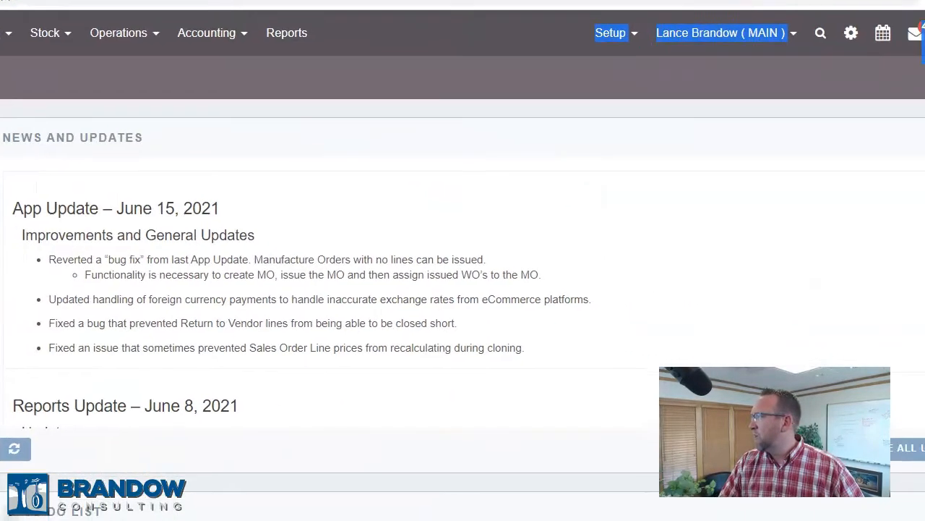
{"action": "left_click", "coordinate": [536, 53]}
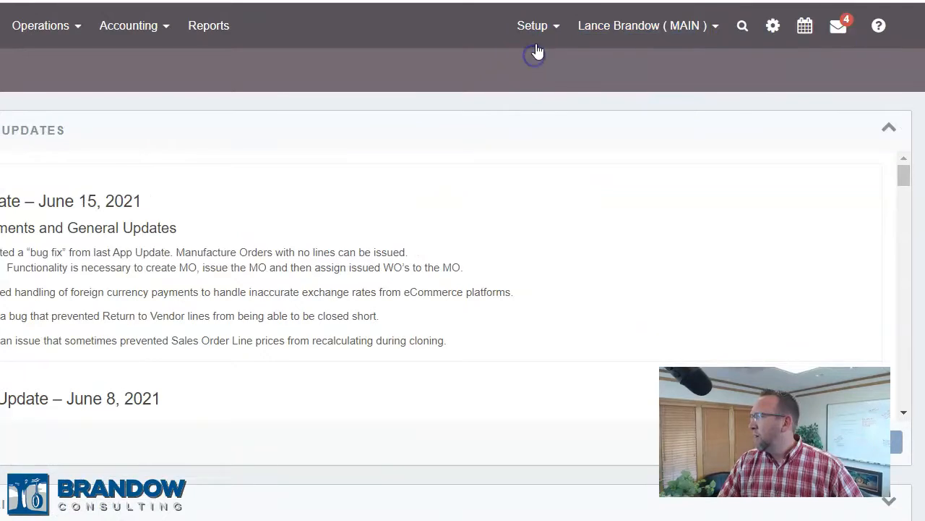
{"action": "left_click", "coordinate": [533, 29]}
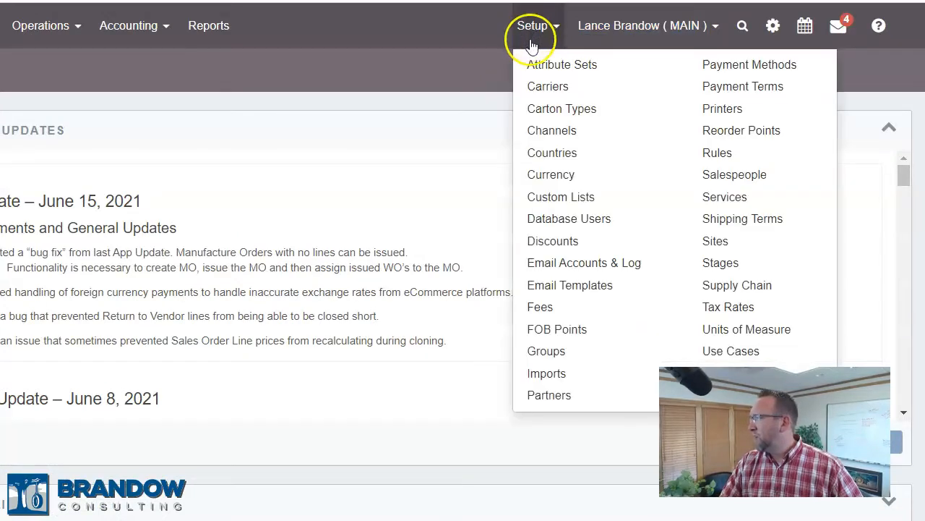
{"action": "left_click", "coordinate": [547, 94]}
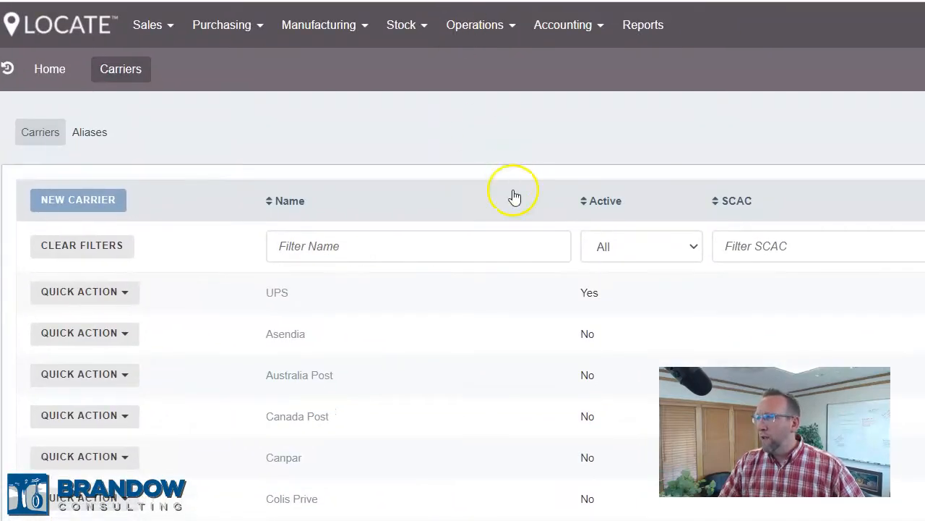
{"action": "left_click", "coordinate": [278, 295]}
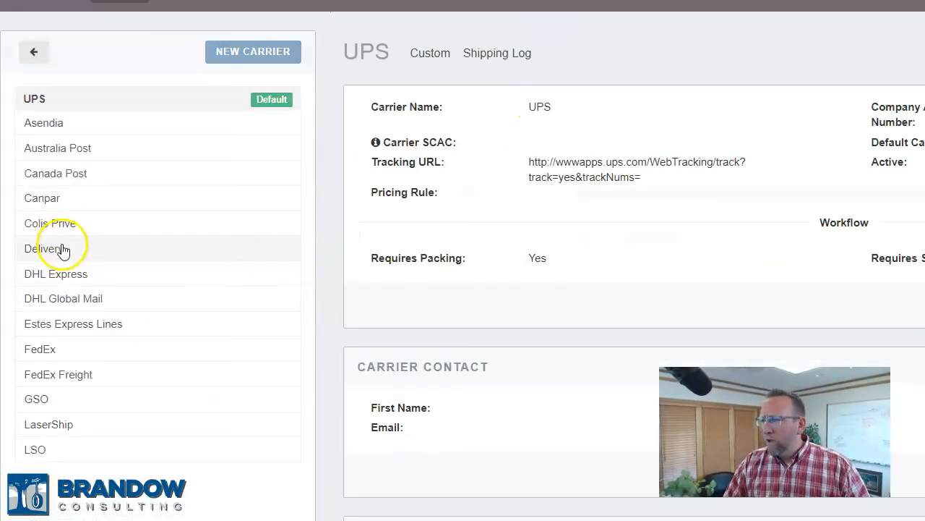
{"action": "left_click", "coordinate": [59, 252]}
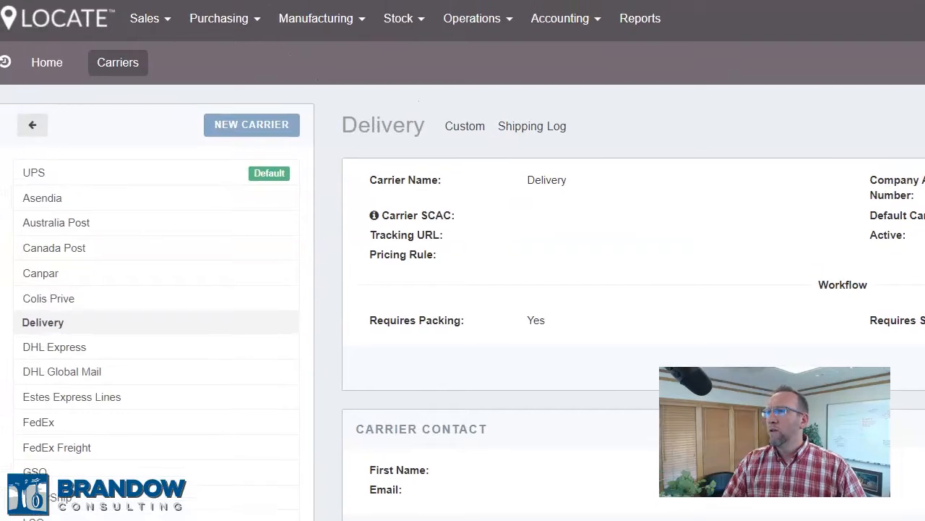
Find the completed Pamella Pastries shipment among the existing shipments and void it.
{"action": "left_click", "coordinate": [485, 25]}
{"action": "left_click", "coordinate": [491, 105]}
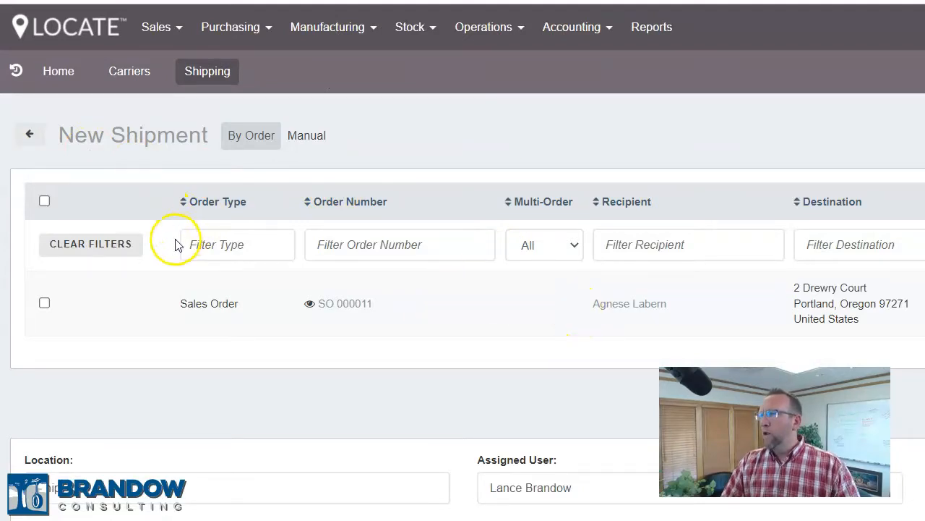
{"action": "left_click", "coordinate": [32, 136]}
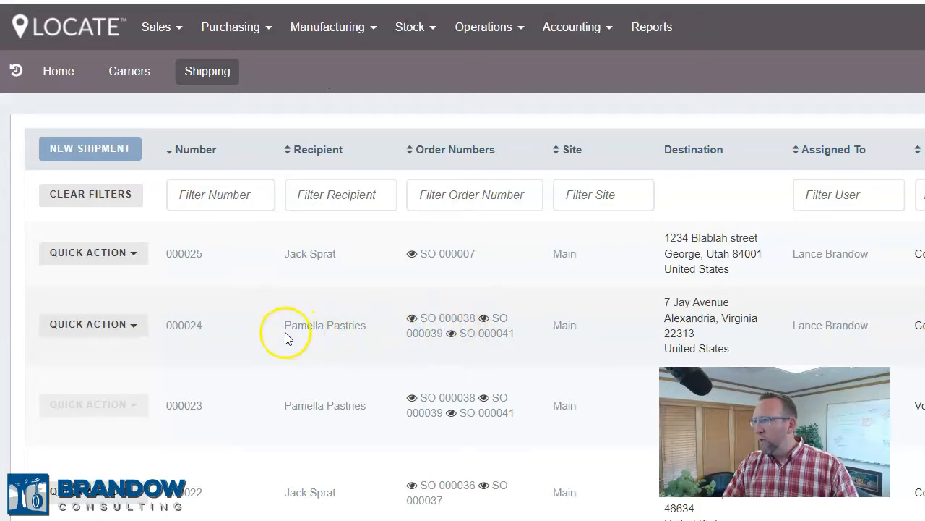
{"action": "left_click", "coordinate": [185, 331]}
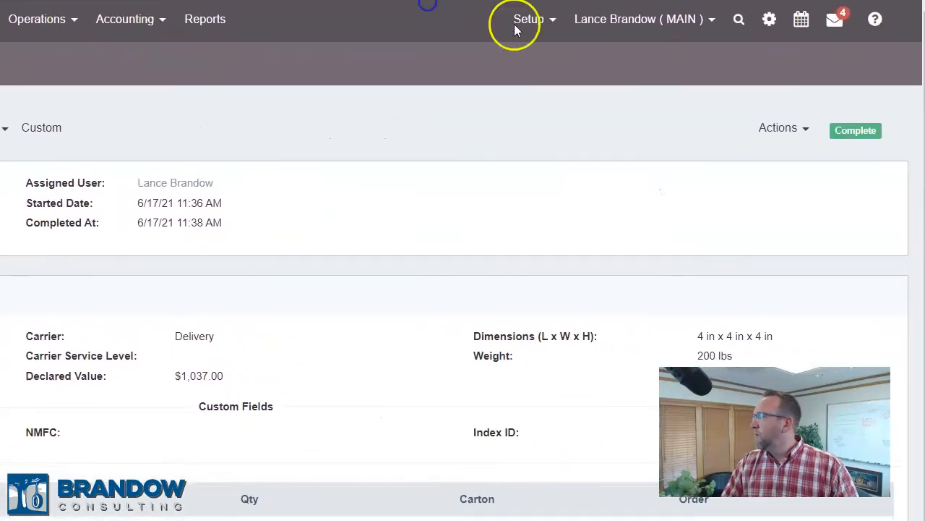
{"action": "left_click", "coordinate": [810, 137]}
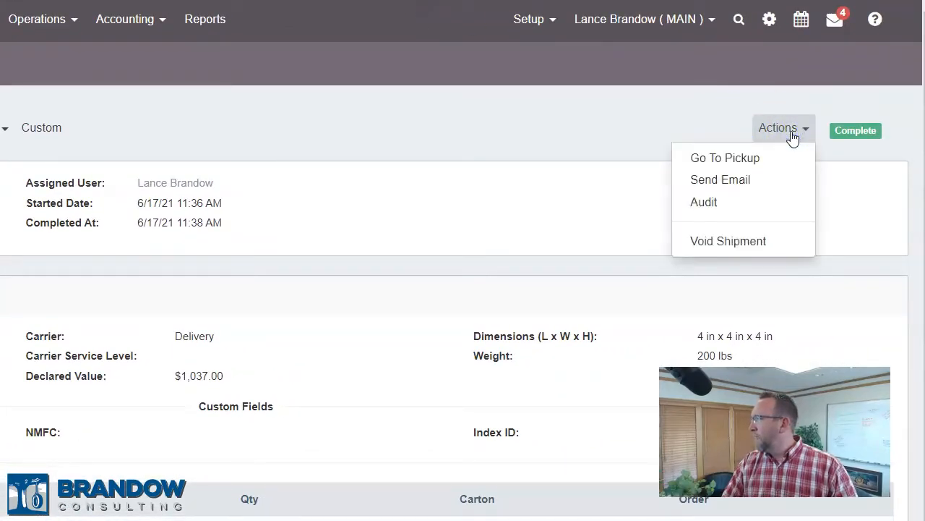
{"action": "left_click", "coordinate": [726, 241]}
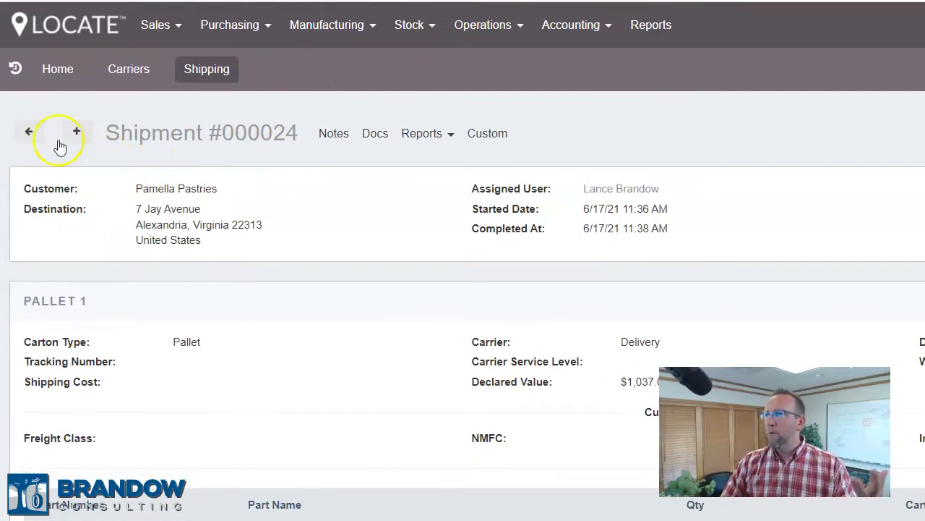
Create one new shipment by order that combines the three Pamella Pastries sales orders.
{"action": "left_click", "coordinate": [28, 134]}
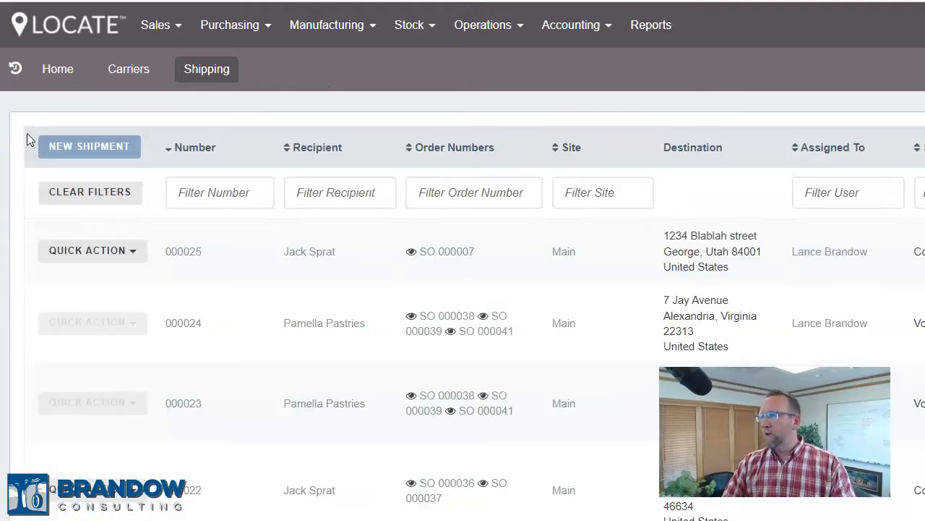
{"action": "left_click", "coordinate": [64, 145]}
{"action": "left_click", "coordinate": [436, 94]}
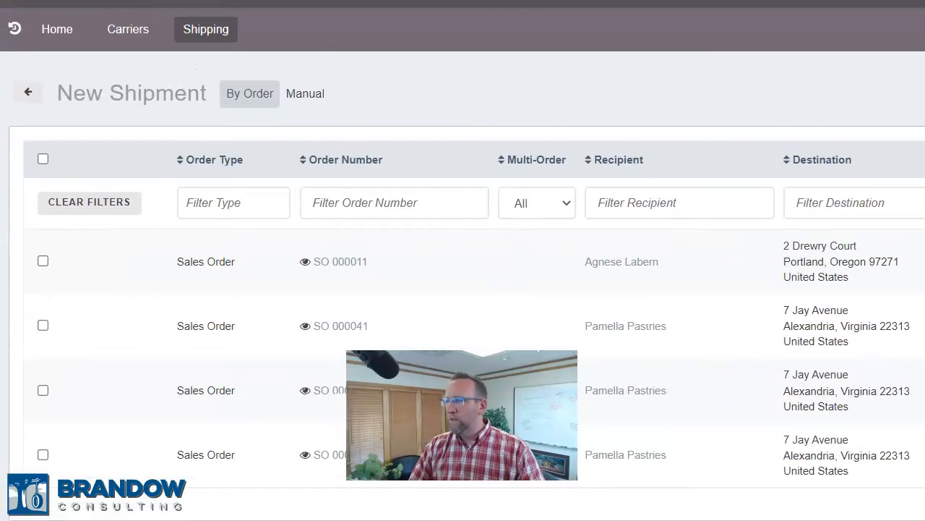
{"action": "left_click", "coordinate": [43, 325]}
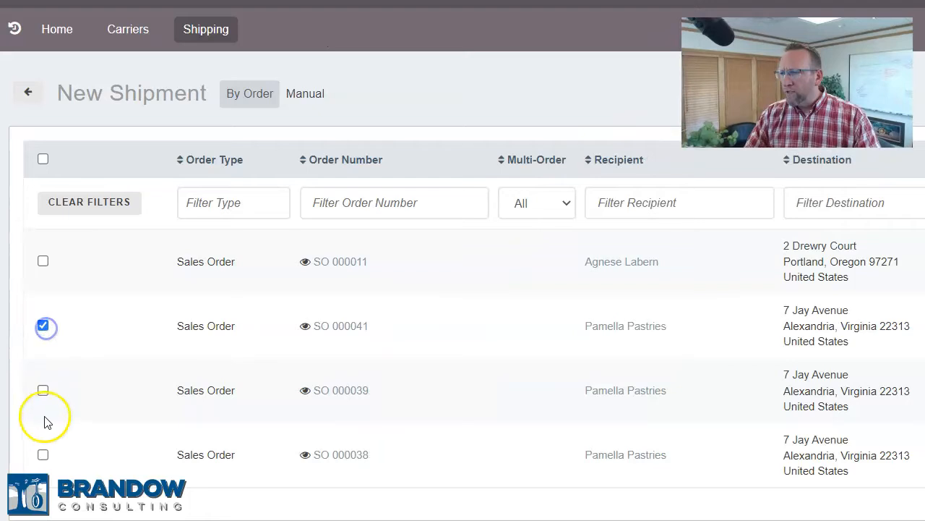
{"action": "left_click", "coordinate": [43, 391]}
{"action": "left_click", "coordinate": [43, 454]}
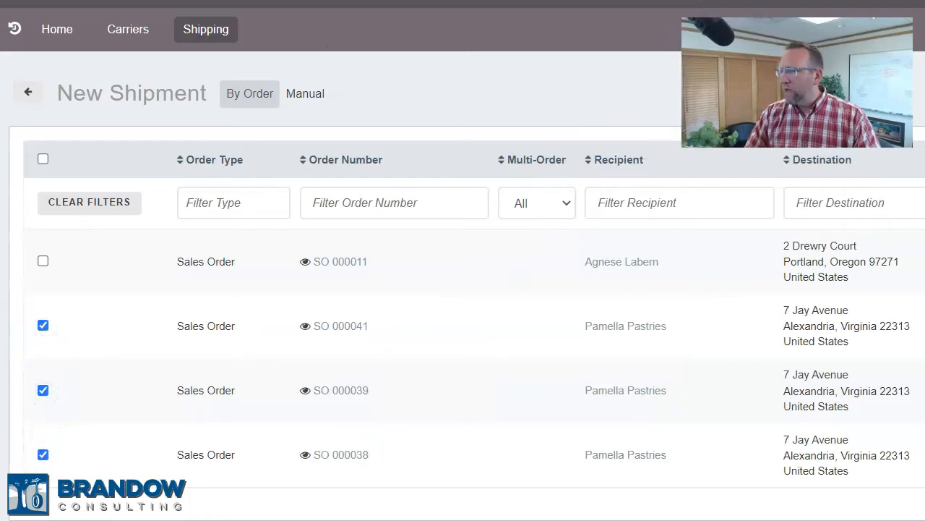
{"action": "scroll", "coordinate": [463, 289], "scroll_direction": "down", "scroll_amount": 2}
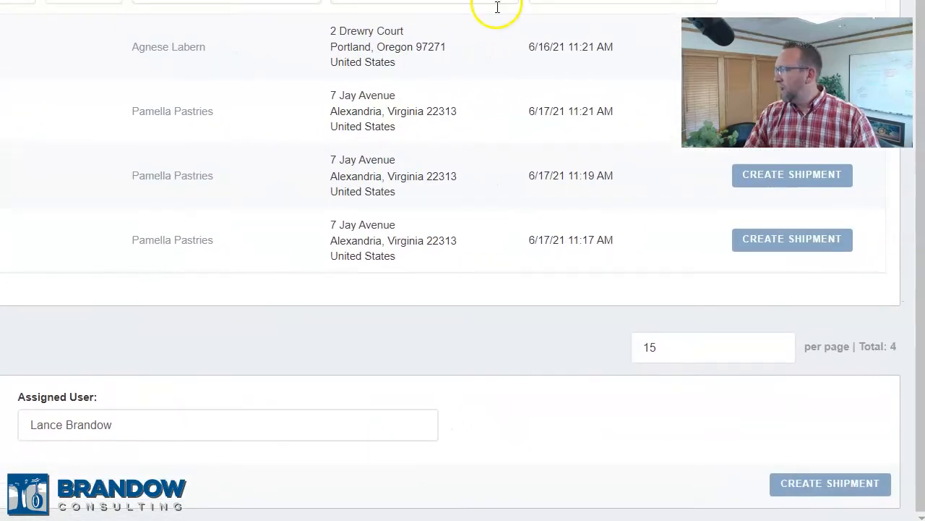
{"action": "left_click", "coordinate": [793, 486]}
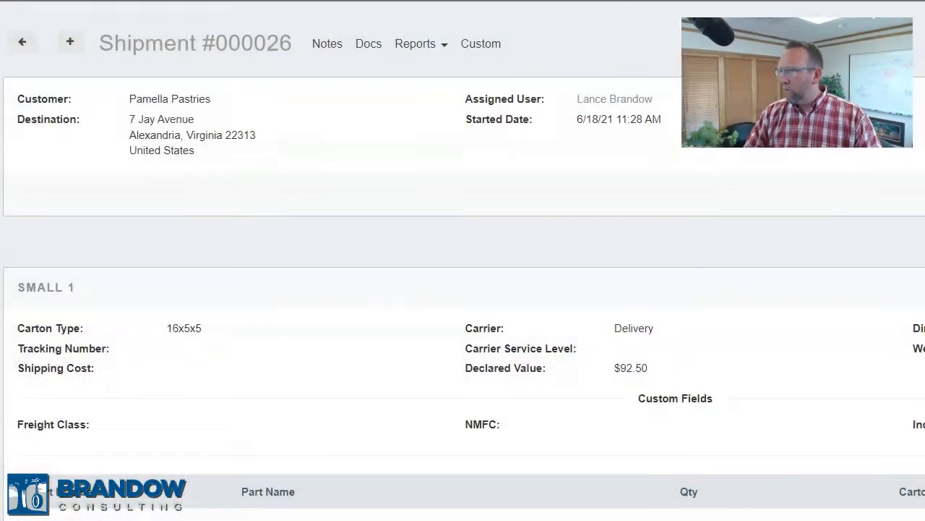
Add a carton of type Pallet to the shipment and put all three Small 1 cartons on it.
{"action": "scroll", "coordinate": [463, 261], "scroll_direction": "down", "scroll_amount": 2}
{"action": "scroll", "coordinate": [463, 260], "scroll_direction": "down", "scroll_amount": 5}
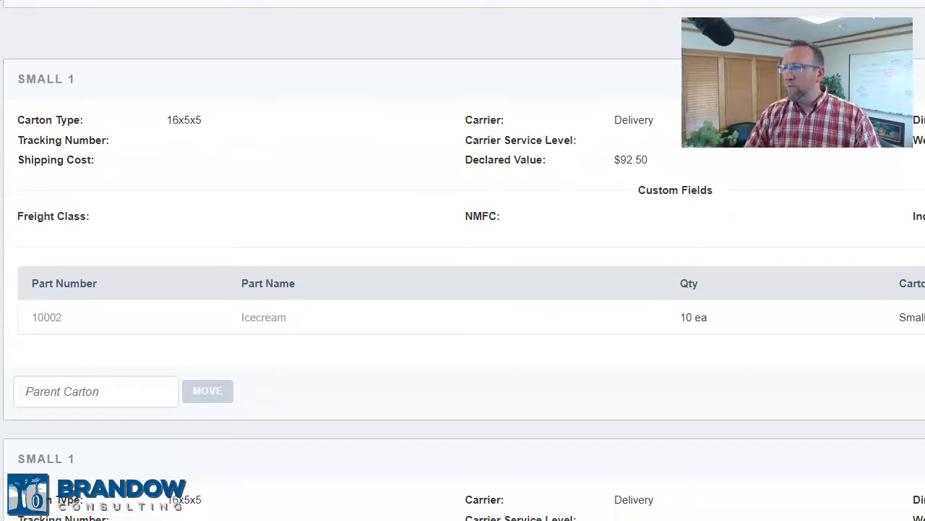
{"action": "scroll", "coordinate": [463, 260], "scroll_direction": "down", "scroll_amount": 5}
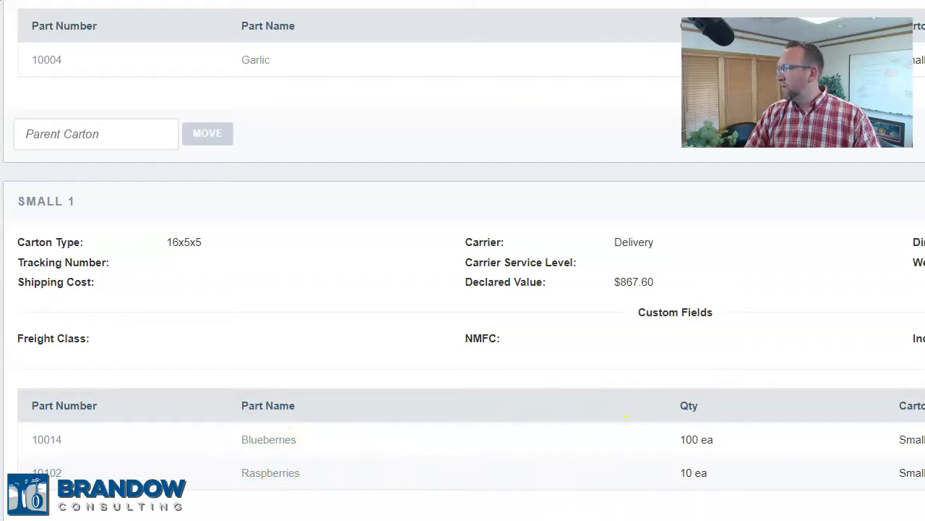
{"action": "scroll", "coordinate": [463, 260], "scroll_direction": "up", "scroll_amount": 10}
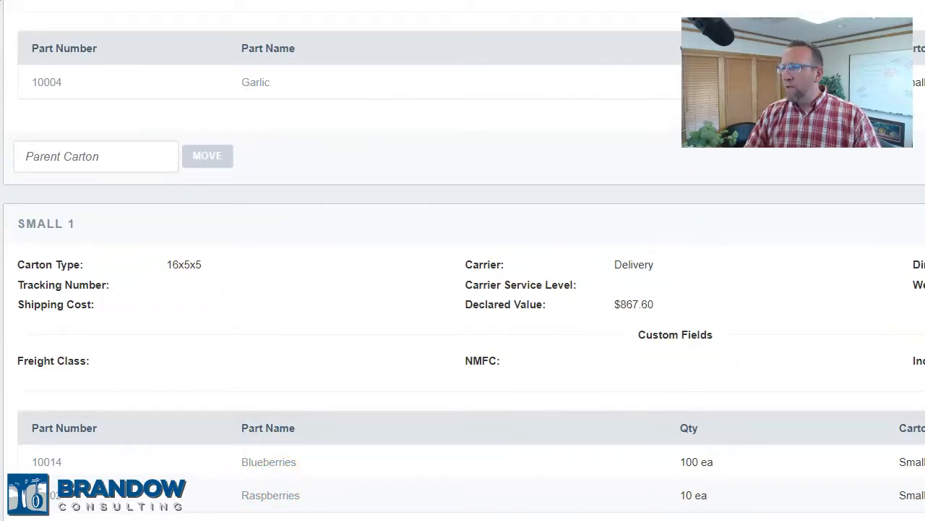
{"action": "scroll", "coordinate": [462, 260], "scroll_direction": "up", "scroll_amount": 4}
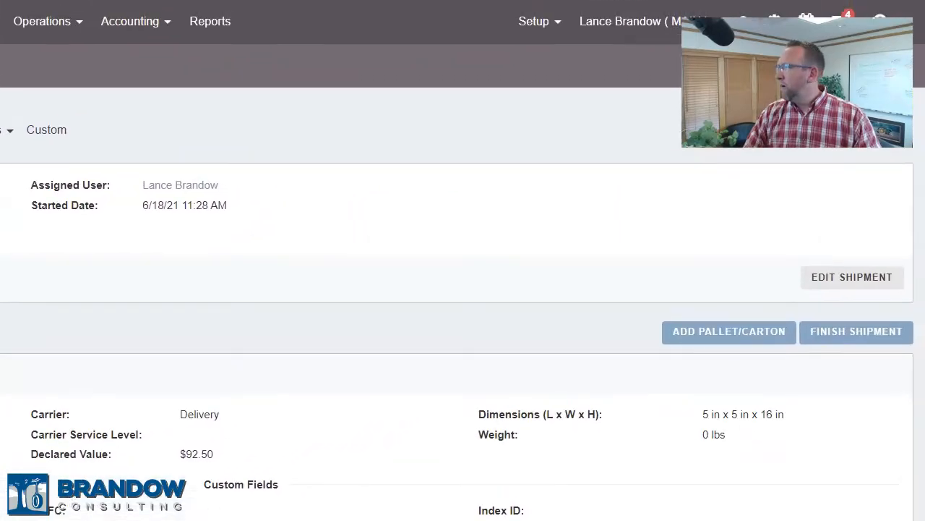
{"action": "left_click", "coordinate": [708, 345]}
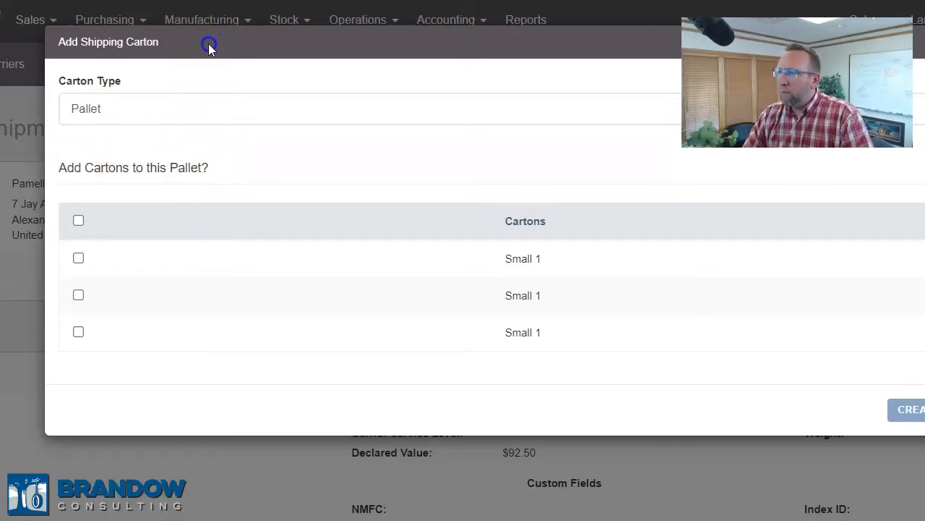
{"action": "left_click", "coordinate": [78, 221]}
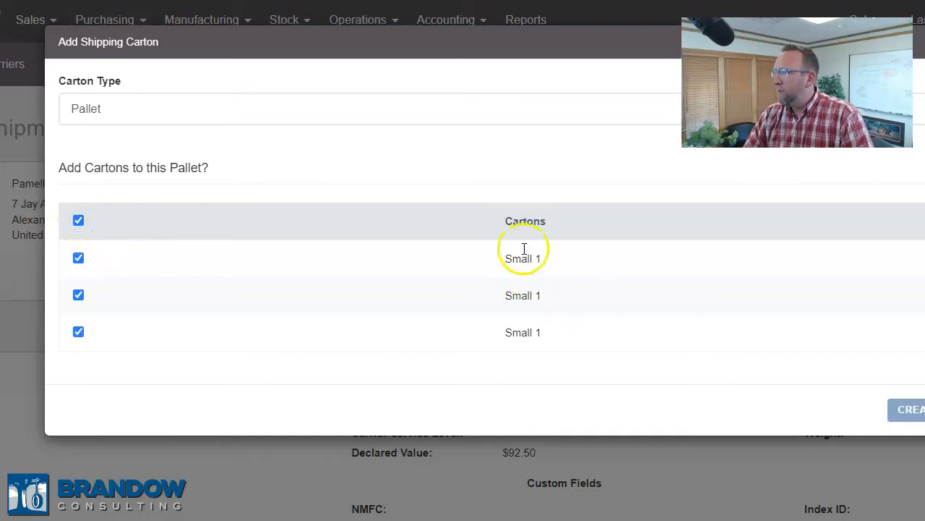
{"action": "left_click", "coordinate": [396, 42]}
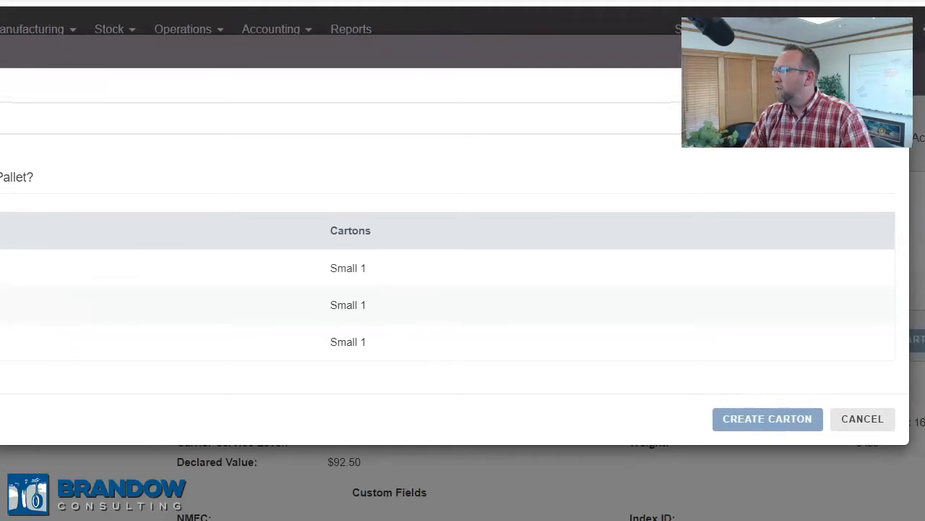
{"action": "left_click", "coordinate": [762, 425]}
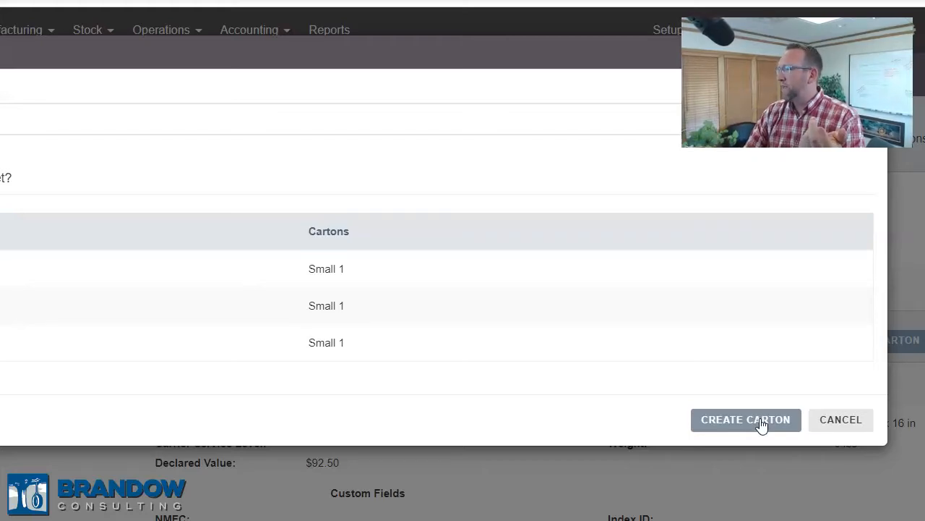
{"action": "left_click", "coordinate": [762, 425]}
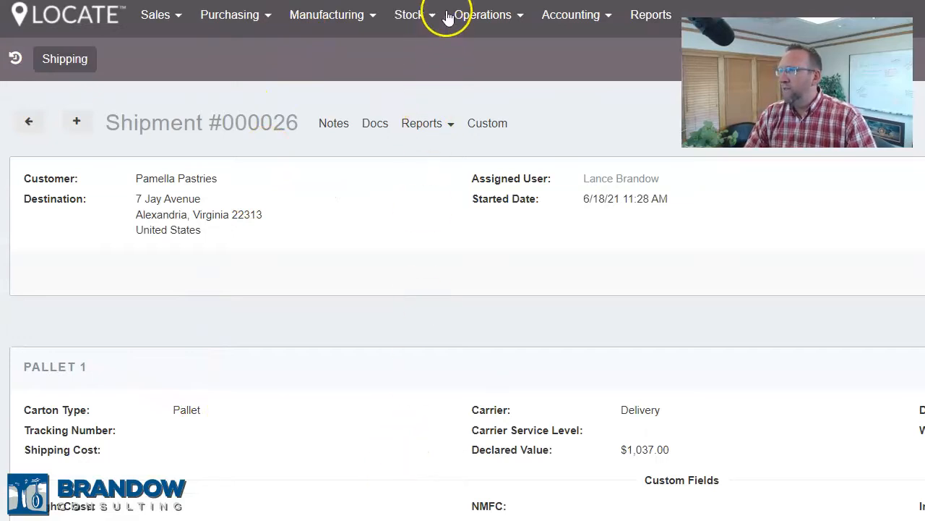
Set the weight of Pallet 1 to 200 in its carton details.
{"action": "scroll", "coordinate": [411, 7], "scroll_direction": "down", "scroll_amount": 2}
{"action": "scroll", "coordinate": [410, 7], "scroll_direction": "down", "scroll_amount": 2}
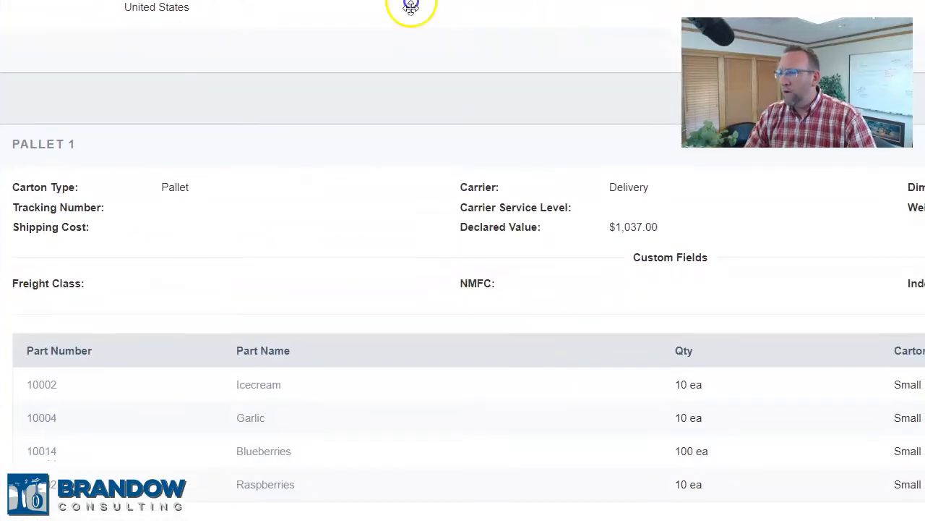
{"action": "scroll", "coordinate": [411, 7], "scroll_direction": "down", "scroll_amount": 1}
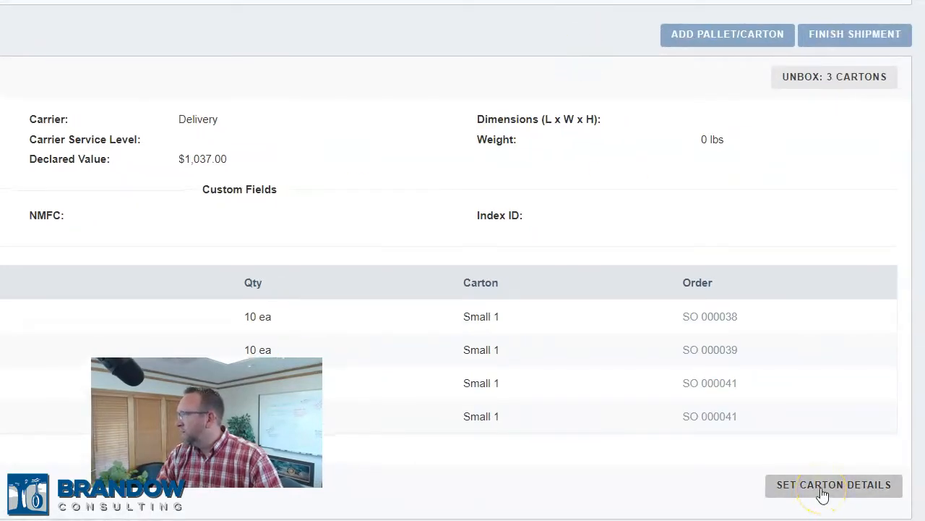
{"action": "left_click", "coordinate": [822, 494]}
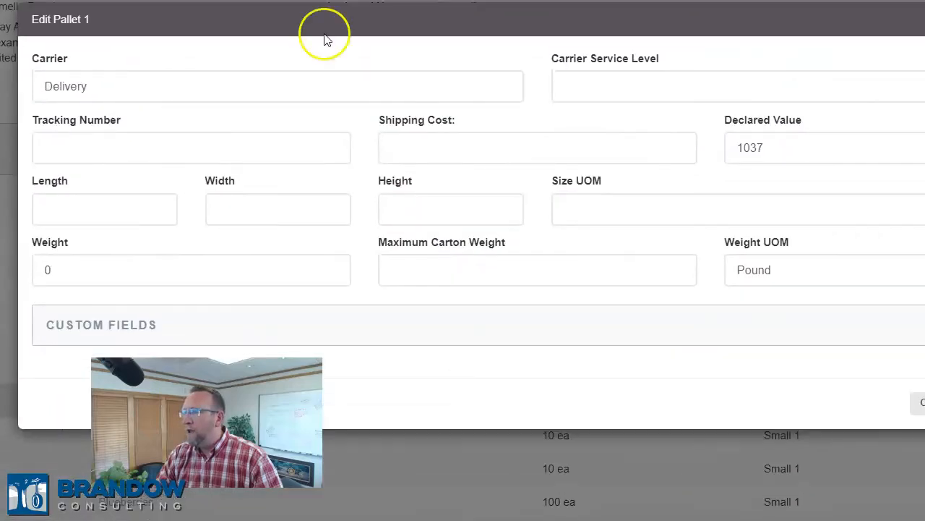
{"action": "left_click", "coordinate": [118, 266]}
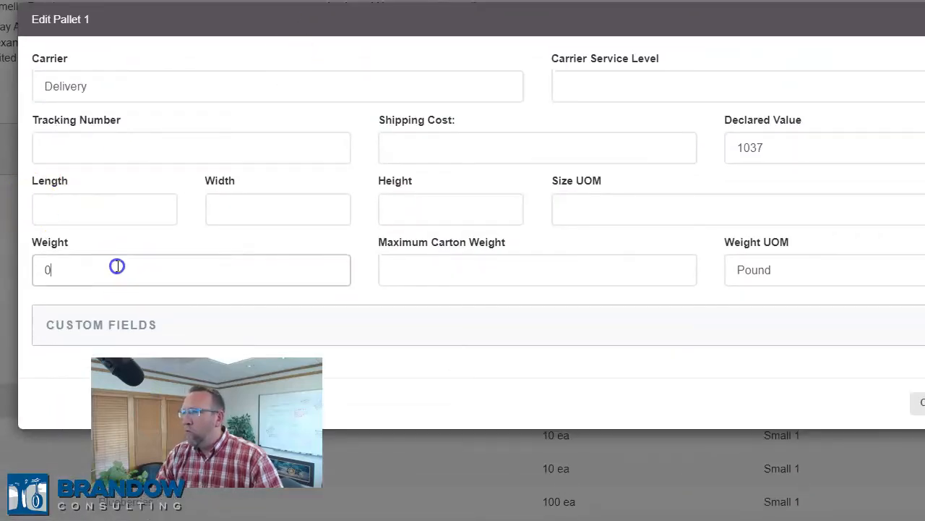
{"action": "type", "text": "200"}
Set Pallet 1's length to 48, width to 40 and height to 36 with Inch as the size unit, and save the details.
{"action": "left_click", "coordinate": [91, 207]}
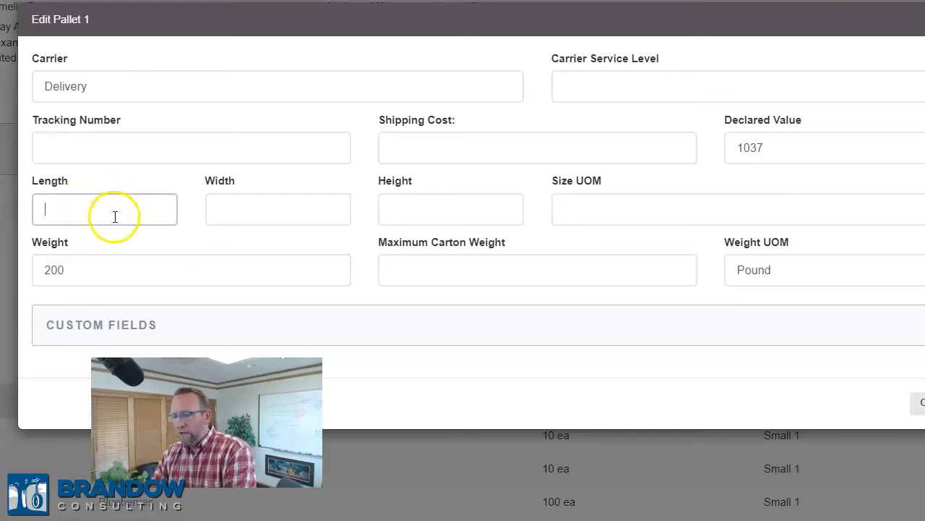
{"action": "type", "text": "48"}
{"action": "left_click", "coordinate": [251, 209]}
{"action": "left_click", "coordinate": [465, 212]}
{"action": "type", "text": "36"}
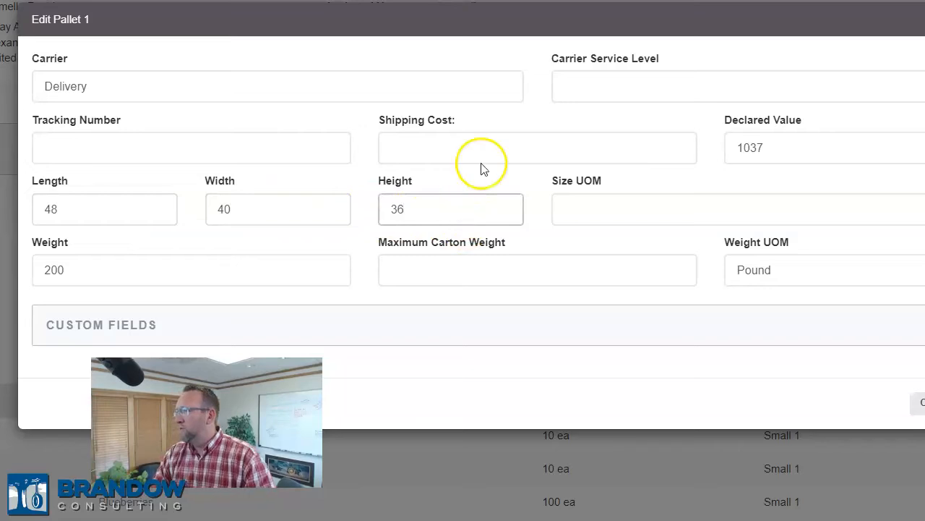
{"action": "left_click", "coordinate": [593, 206]}
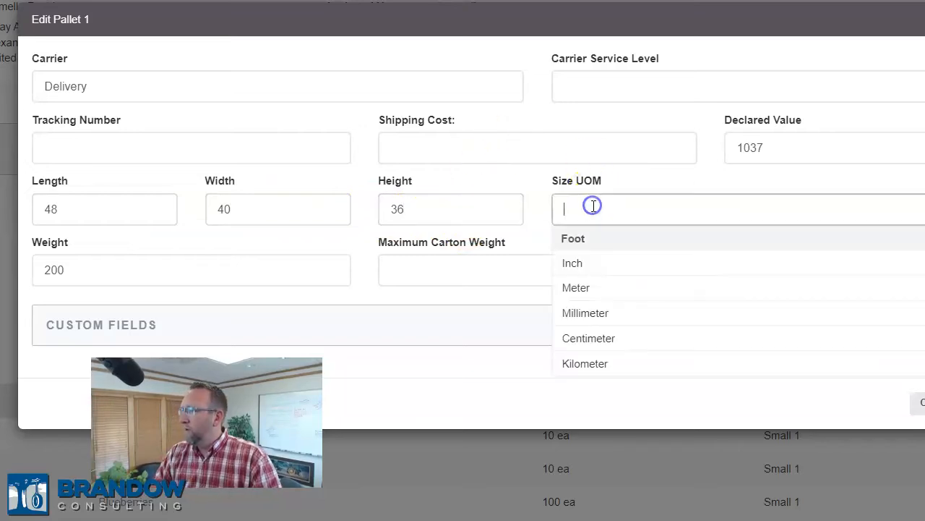
{"action": "left_click", "coordinate": [574, 266]}
{"action": "left_click", "coordinate": [883, 397]}
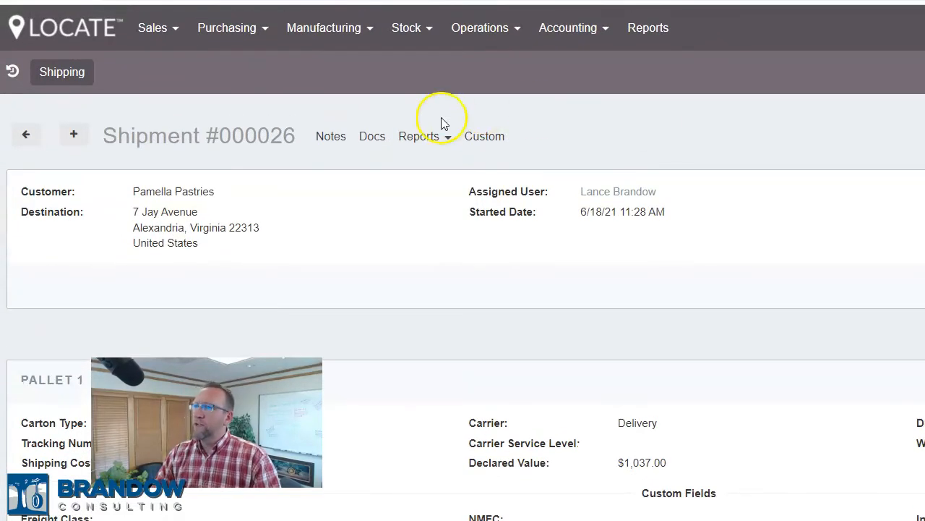
Open the Bill of Lading report from the Pamella Pastries shipment.
{"action": "left_click", "coordinate": [439, 139]}
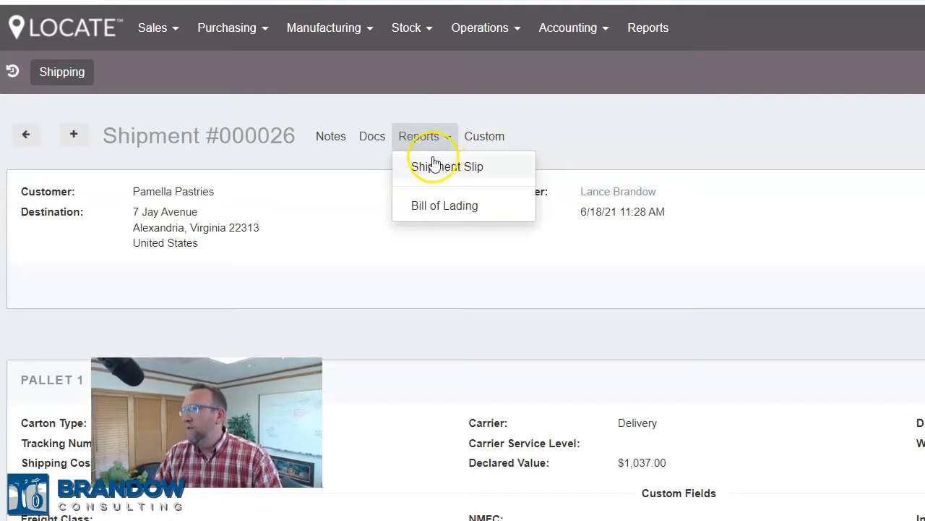
{"action": "left_click", "coordinate": [444, 208]}
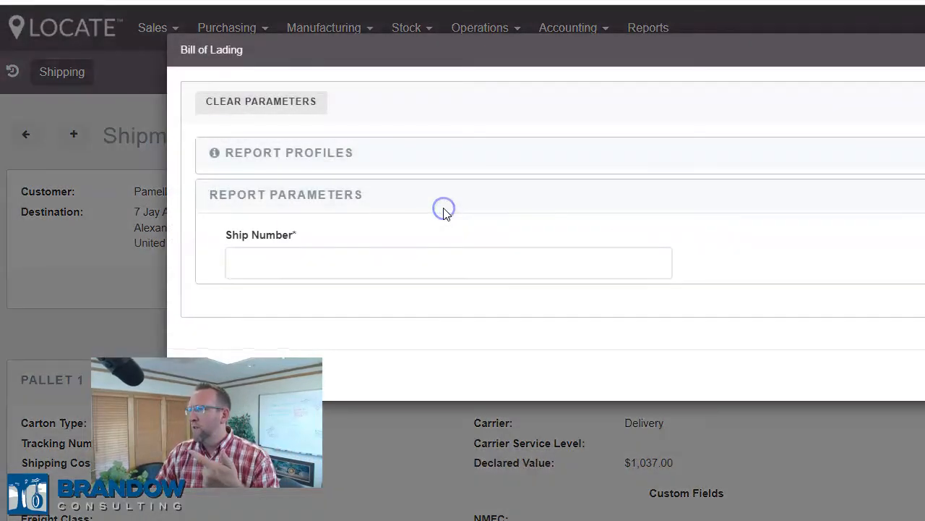